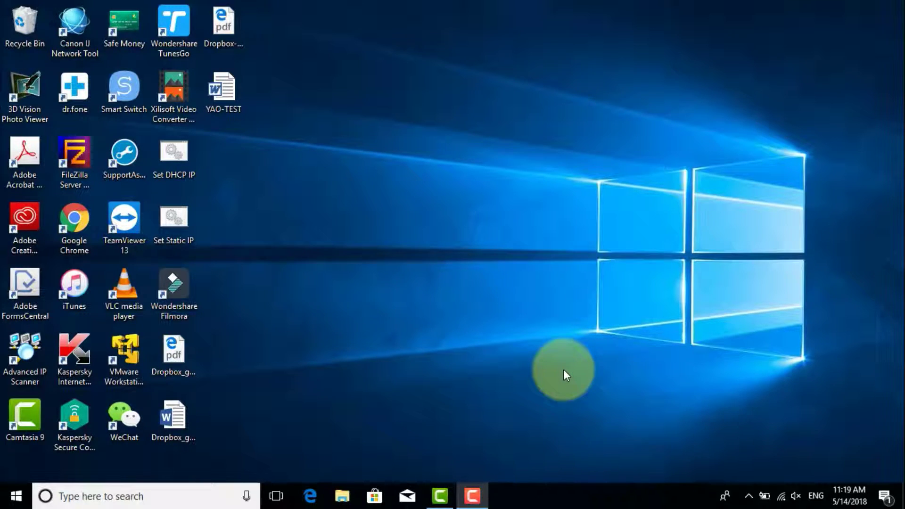
Step: From the Start menu's user icon, open the Accounts 'Your info' settings page
{"action": "left_click", "coordinate": [17, 496]}
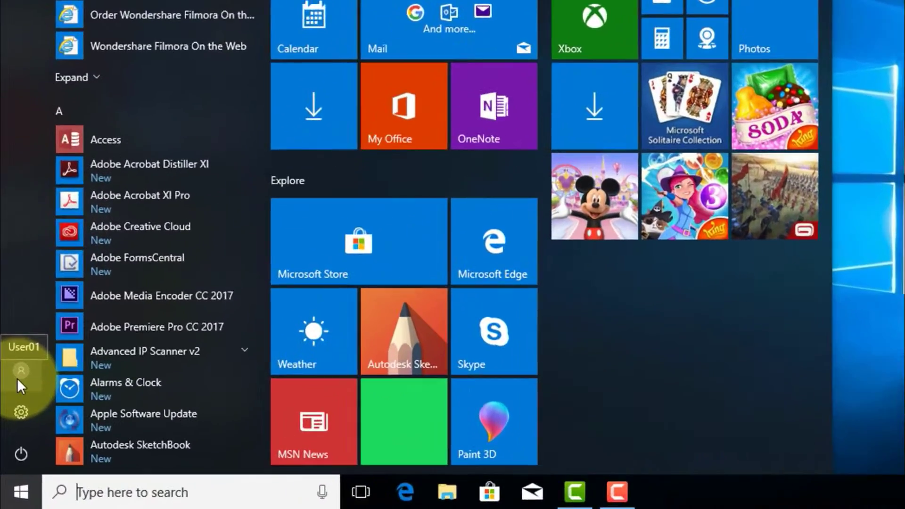
{"action": "left_click", "coordinate": [18, 376]}
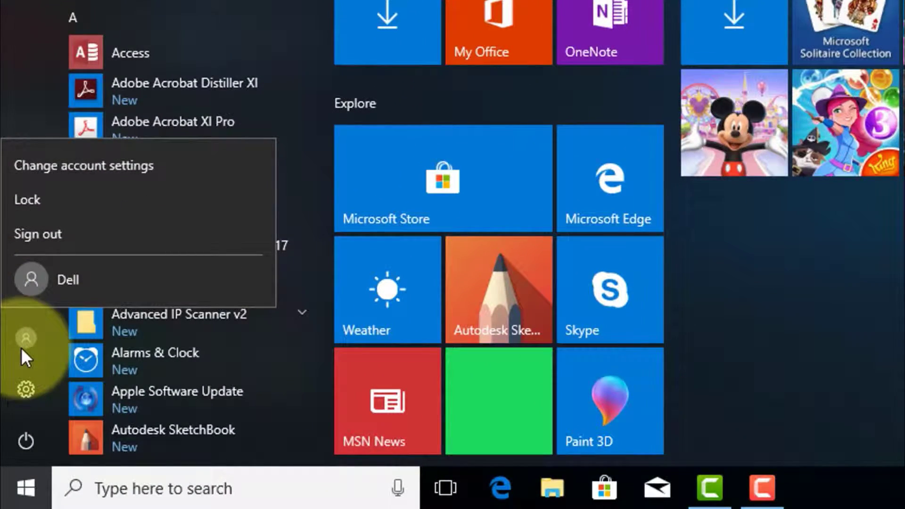
{"action": "left_click", "coordinate": [126, 174]}
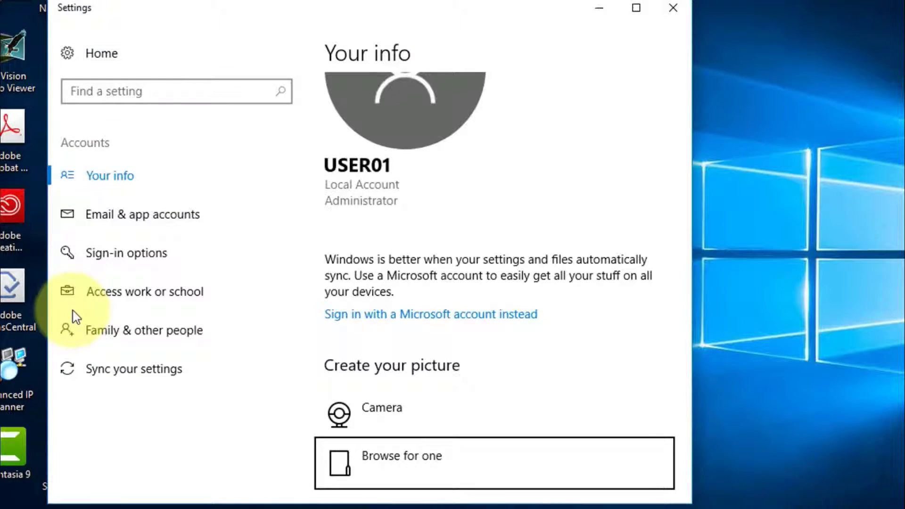
Step: On Family & other people, begin adding someone else to this PC
{"action": "left_click", "coordinate": [163, 334]}
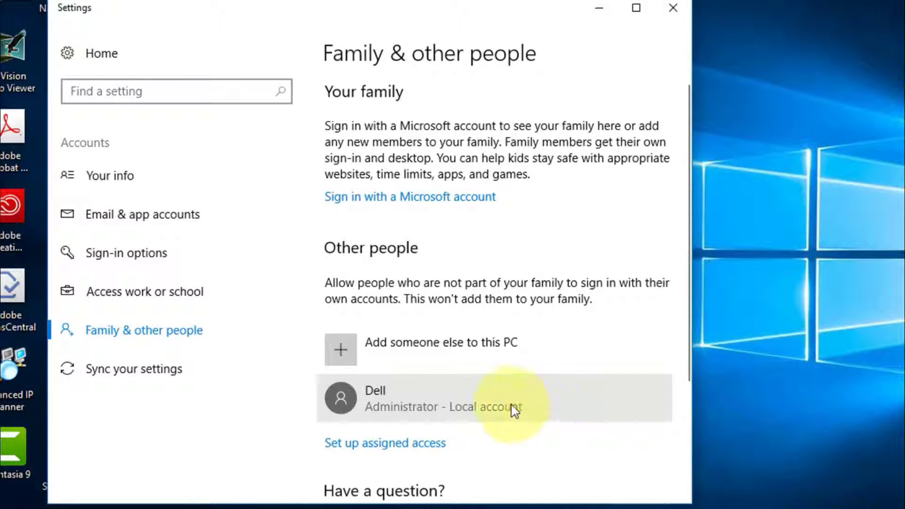
{"action": "left_click", "coordinate": [349, 351]}
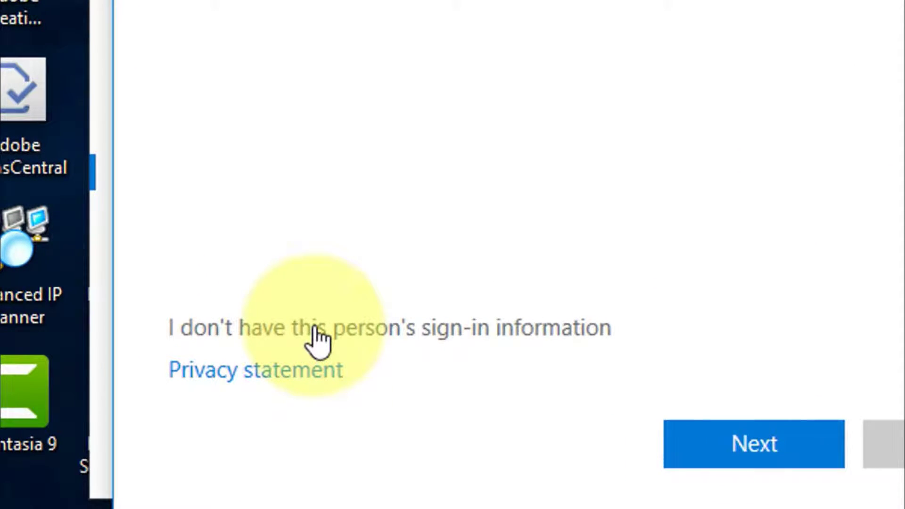
Step: Choose 'I don't have this person's sign-in information' to reach account creation
{"action": "left_click", "coordinate": [314, 328]}
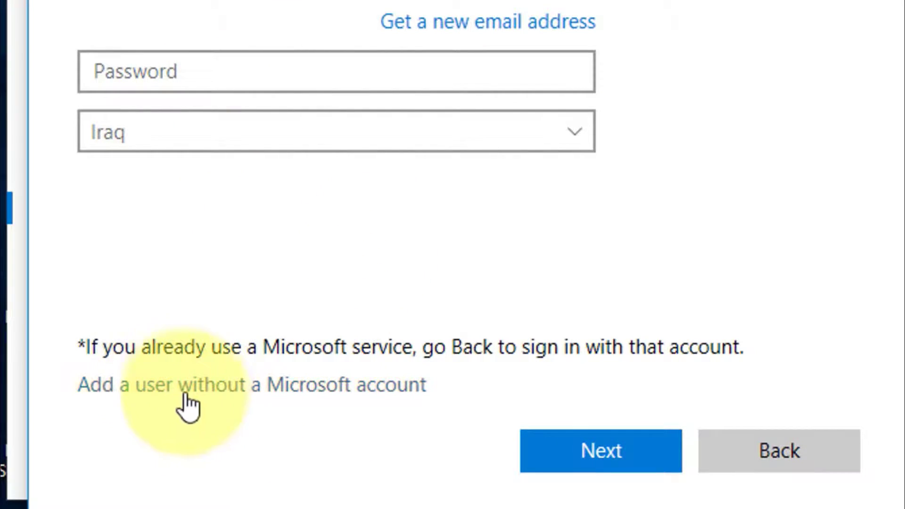
Step: Switch to a local account without Microsoft sign-in, with user name 'New User' and no password
{"action": "left_click", "coordinate": [290, 396]}
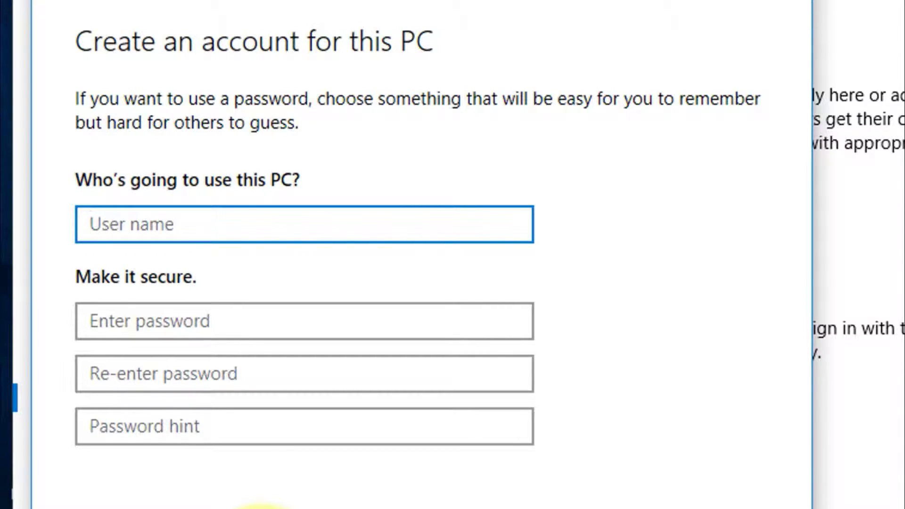
{"action": "type", "text": "nEW"}
{"action": "key", "text": "BackSpace"}
{"action": "key", "text": "BackSpace"}
{"action": "key", "text": "BackSpace"}
{"action": "type", "text": "New Use"}
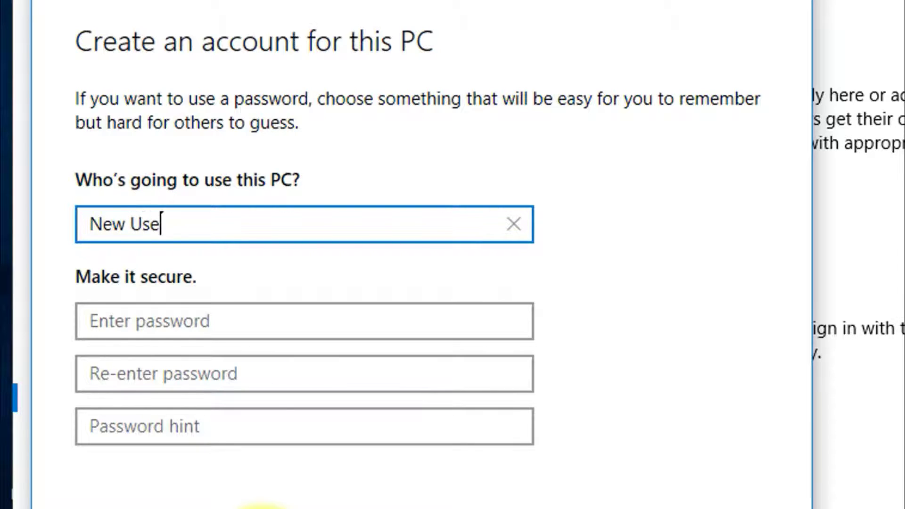
{"action": "type", "text": "r"}
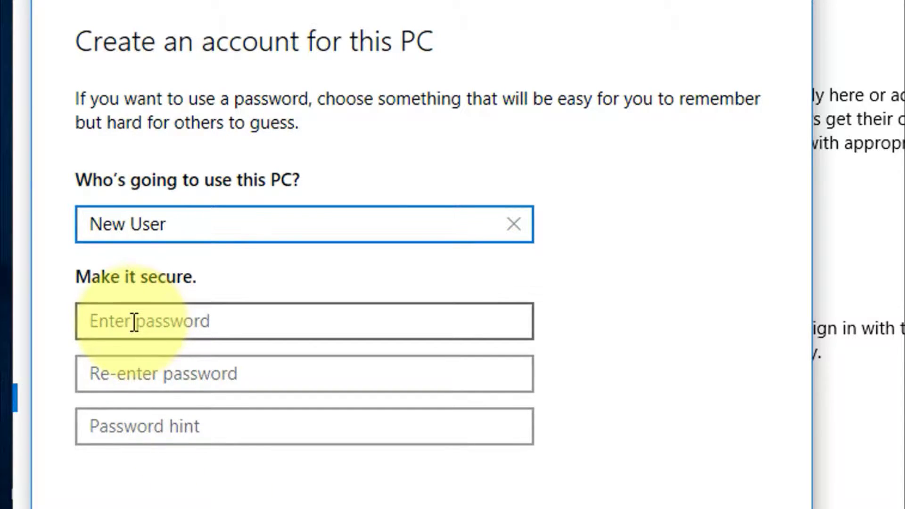
{"action": "left_click", "coordinate": [133, 320]}
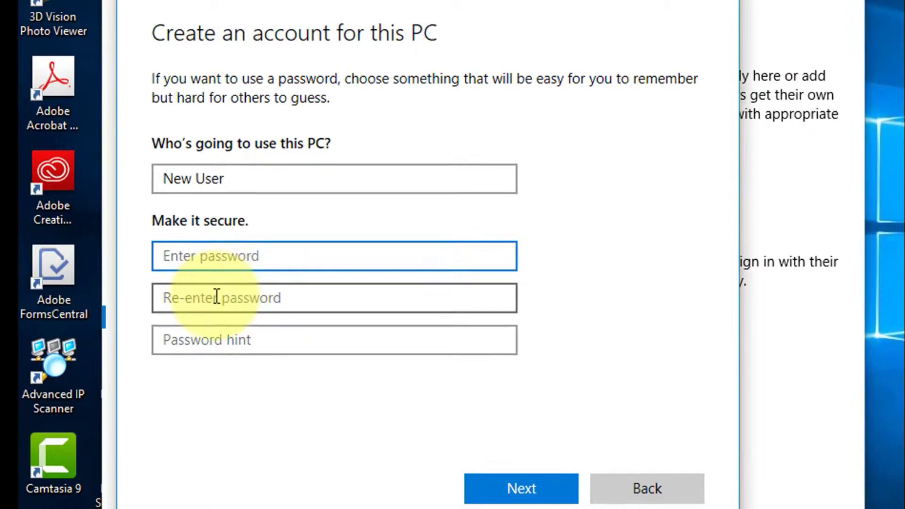
{"action": "left_click", "coordinate": [216, 296]}
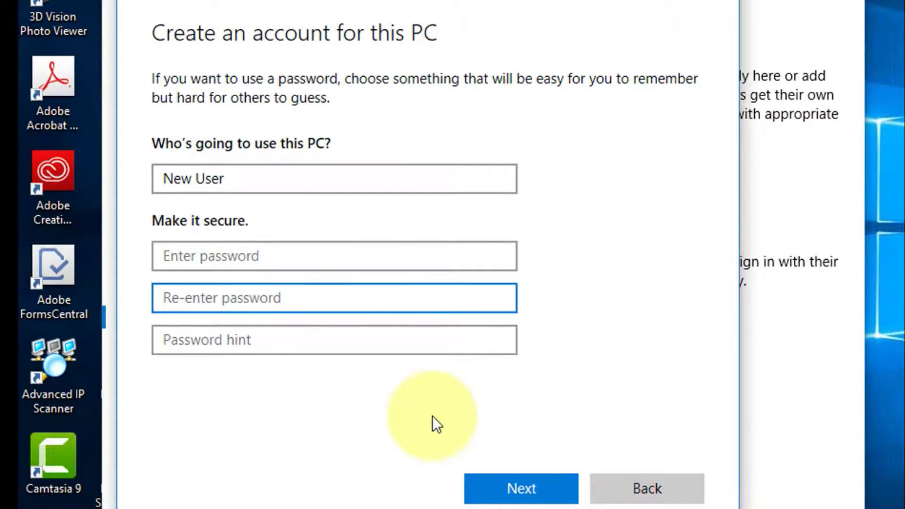
Step: Create the New User account and select it under Other people
{"action": "left_click", "coordinate": [523, 494]}
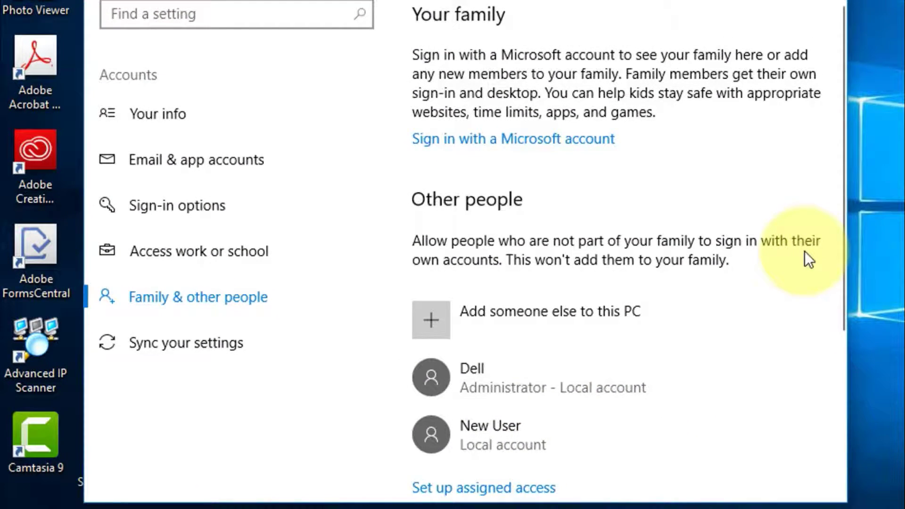
{"action": "scroll", "coordinate": [804, 251], "scroll_direction": "down", "scroll_amount": 2}
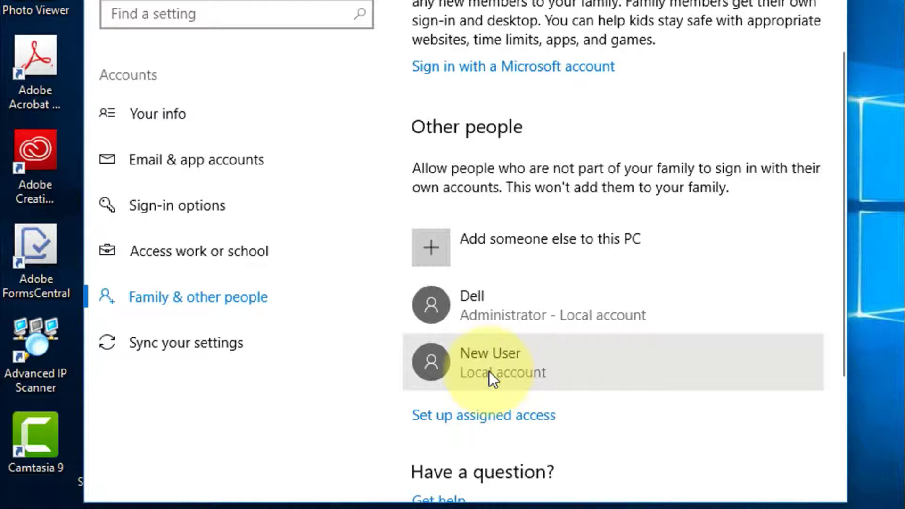
{"action": "left_click", "coordinate": [459, 361]}
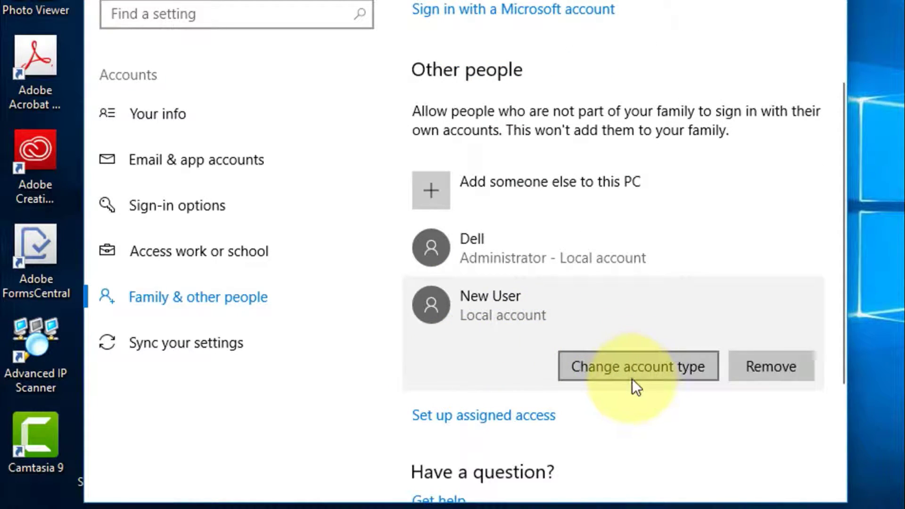
{"action": "left_click", "coordinate": [642, 370]}
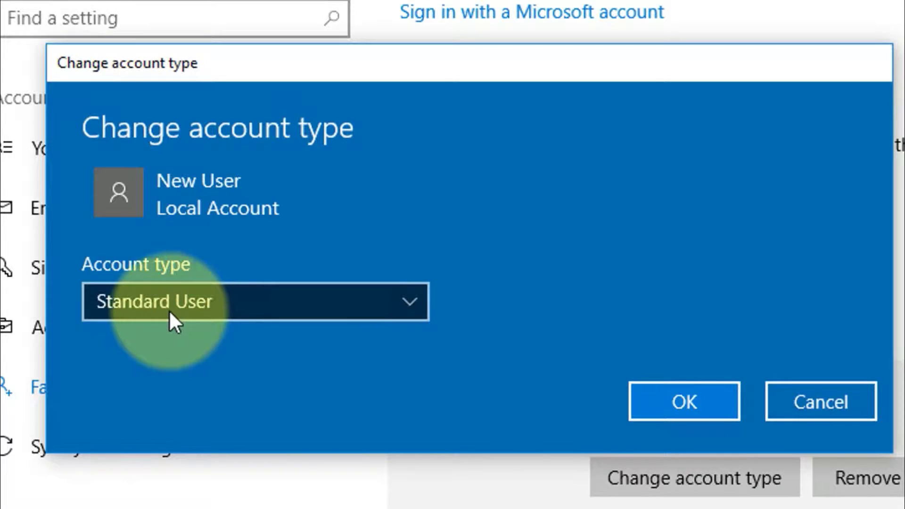
{"action": "left_click", "coordinate": [356, 299]}
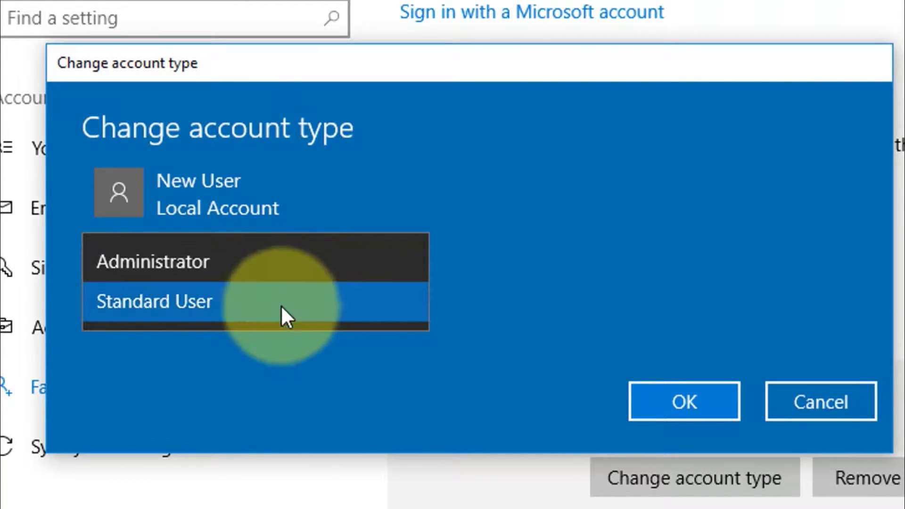
{"action": "left_click", "coordinate": [232, 265]}
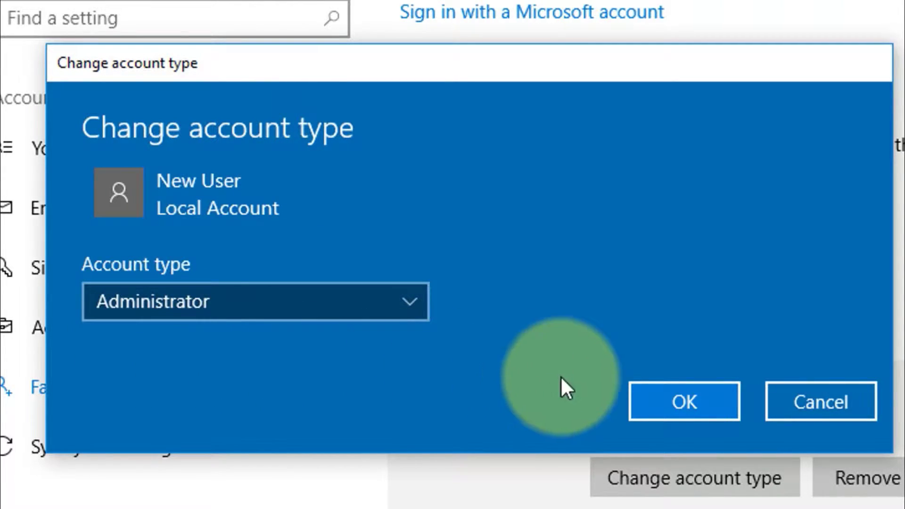
{"action": "left_click", "coordinate": [632, 396]}
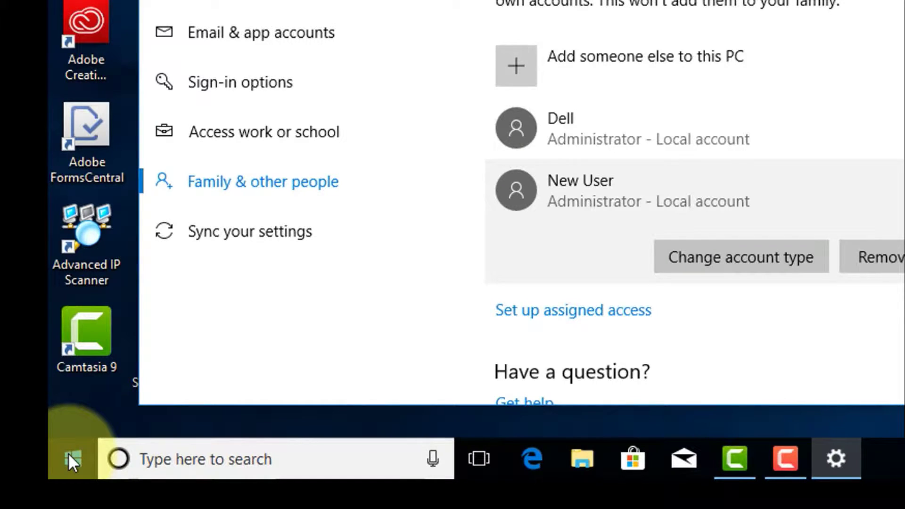
{"action": "right_click", "coordinate": [69, 453]}
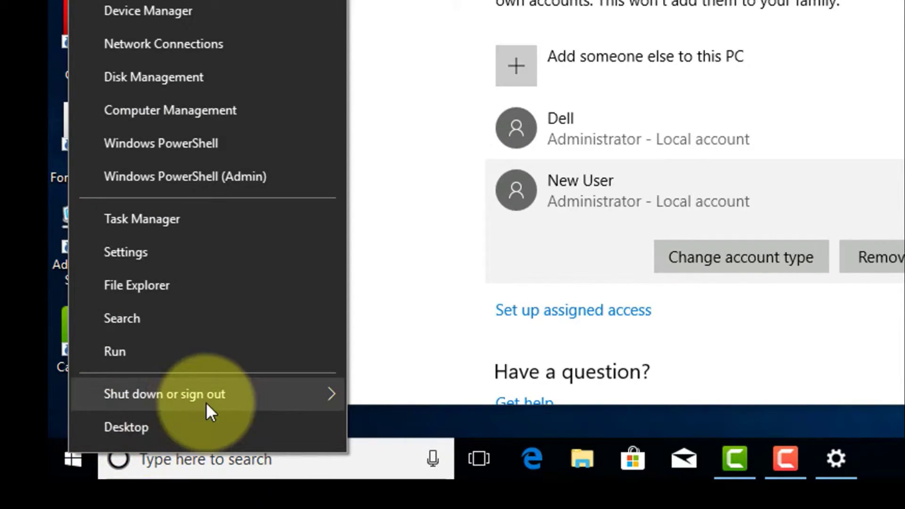
{"action": "mouse_move", "coordinate": [165, 394]}
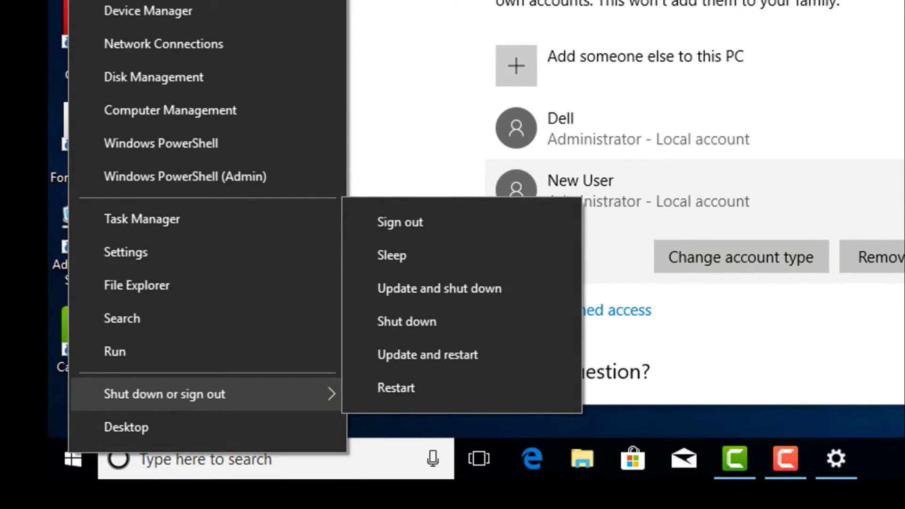
{"action": "key", "text": "Escape"}
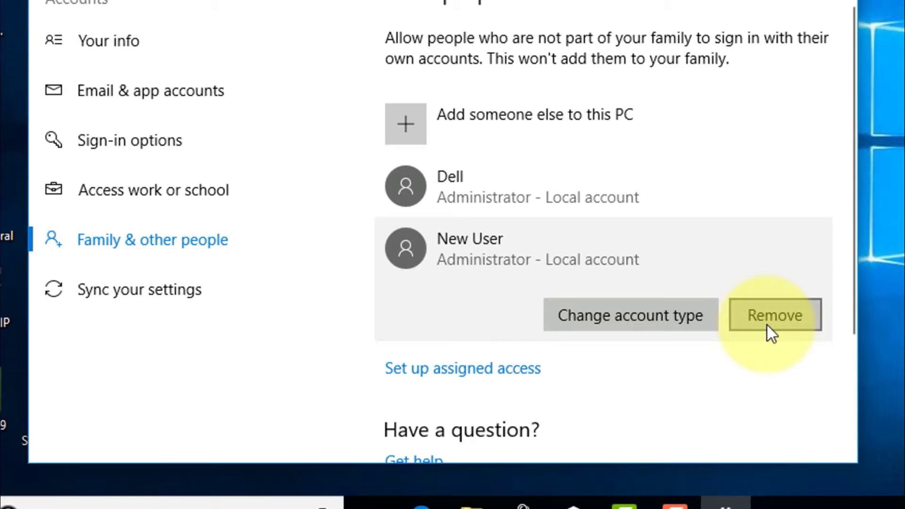
Step: Remove New User, choosing Delete account and data
{"action": "left_click", "coordinate": [769, 319]}
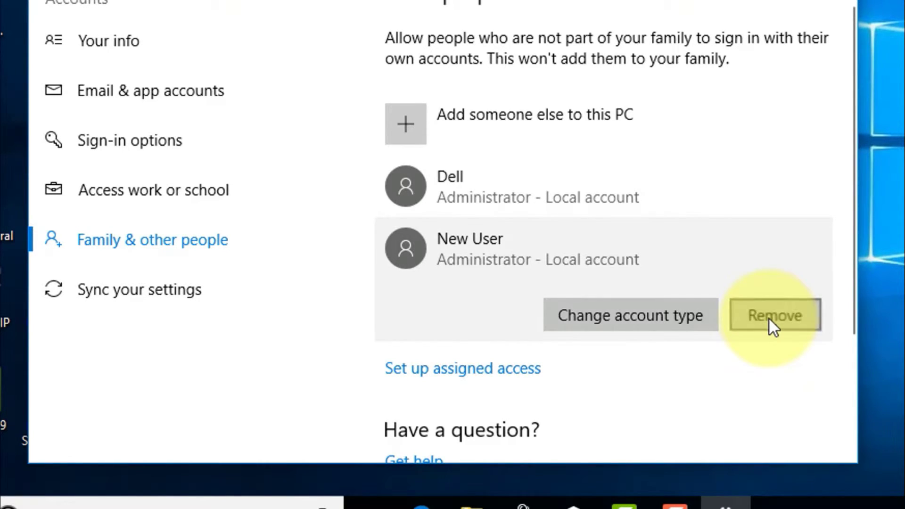
{"action": "left_click", "coordinate": [769, 319]}
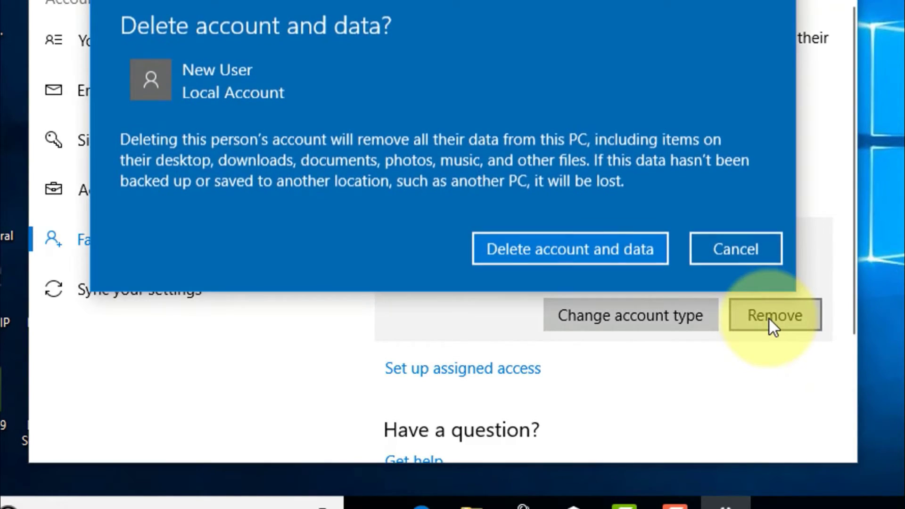
{"action": "left_click", "coordinate": [641, 261]}
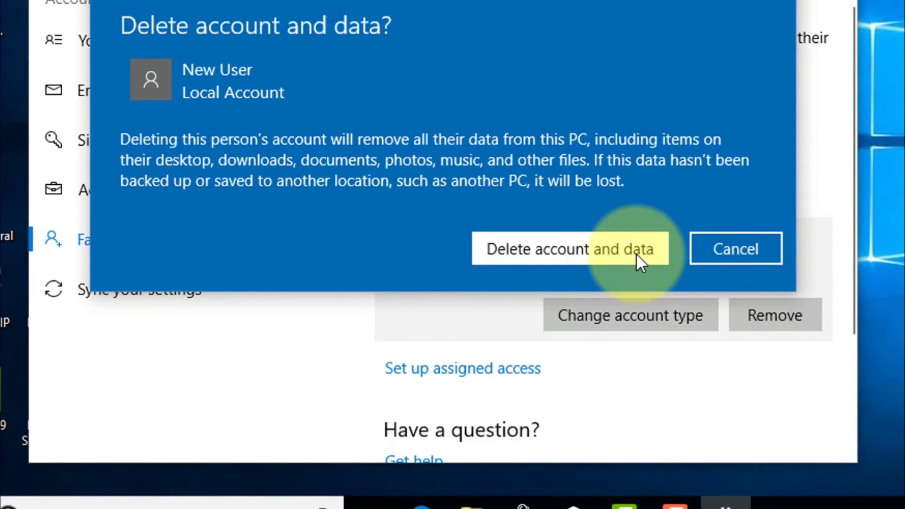